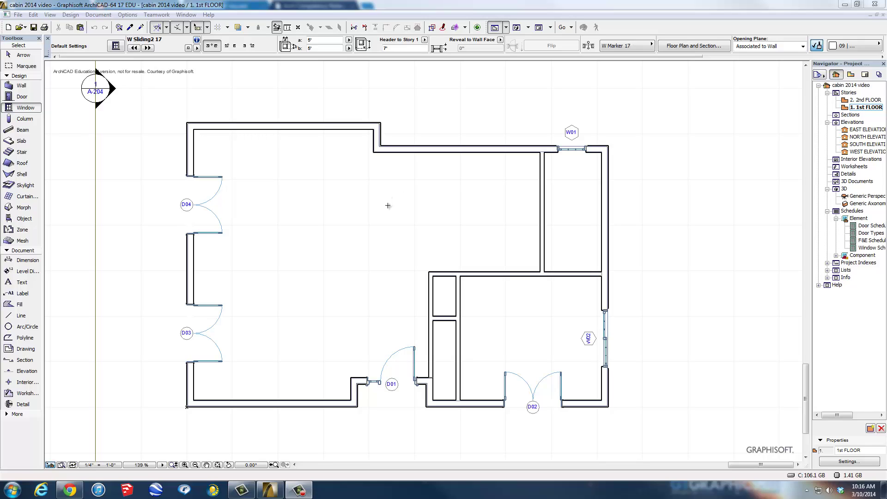
- Switch the Navigator to the 2. 2nd FLOOR story
click(858, 100)
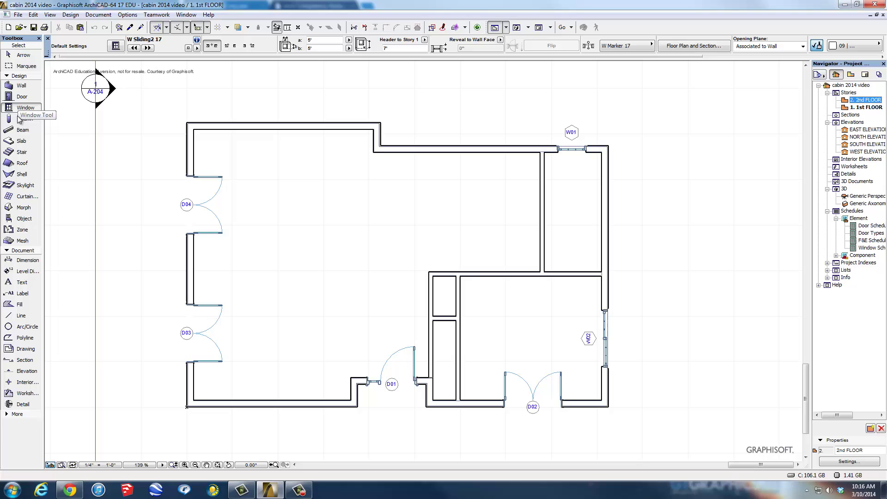
click(17, 153)
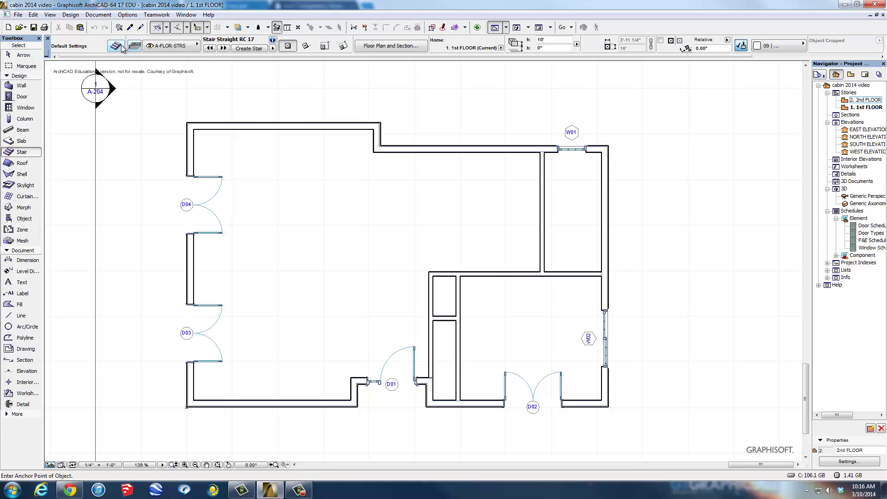
click(267, 232)
scroll(267, 231, down, 3)
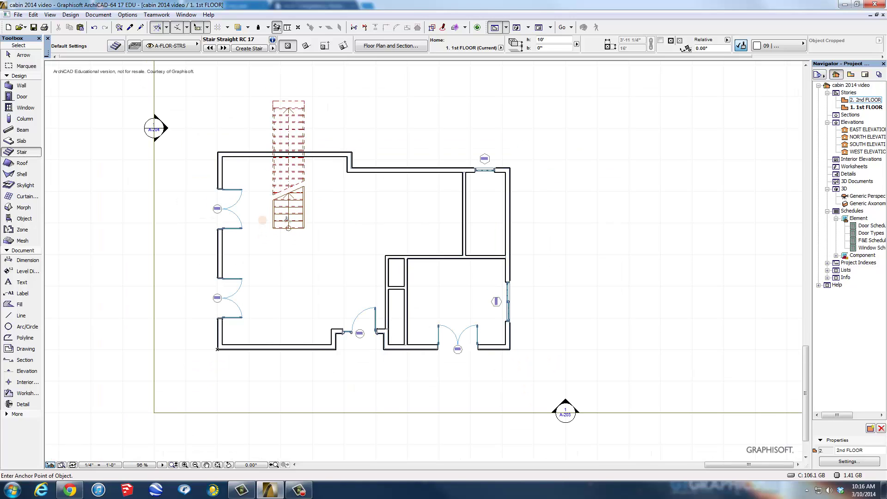
scroll(283, 239, up, 2)
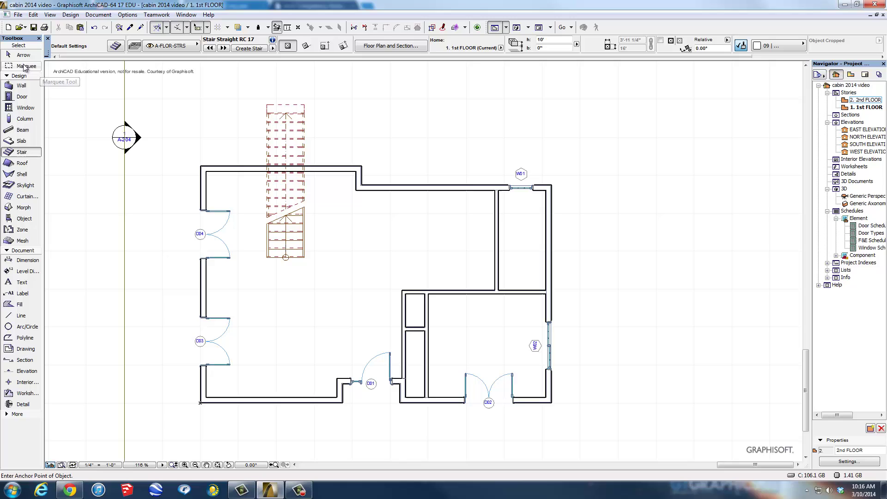
click(21, 55)
click(268, 257)
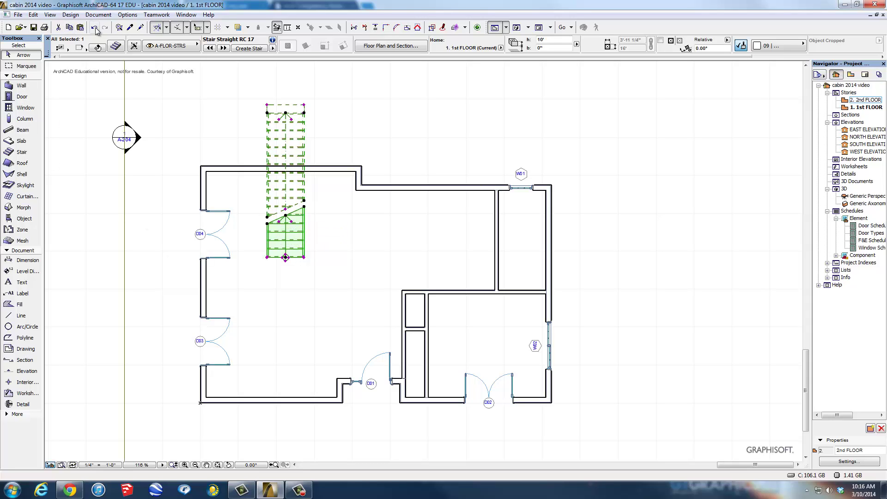
key(Delete)
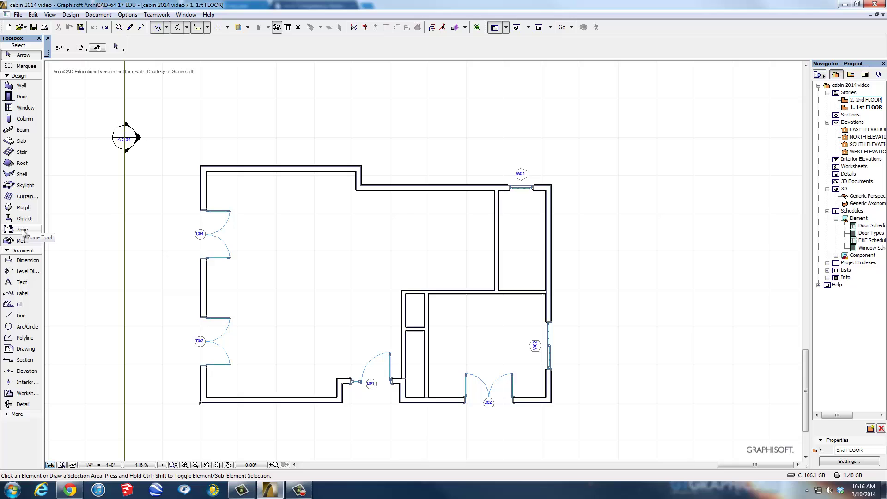
- With the Stair tool, start a new custom stair from Stair Default Settings
click(20, 152)
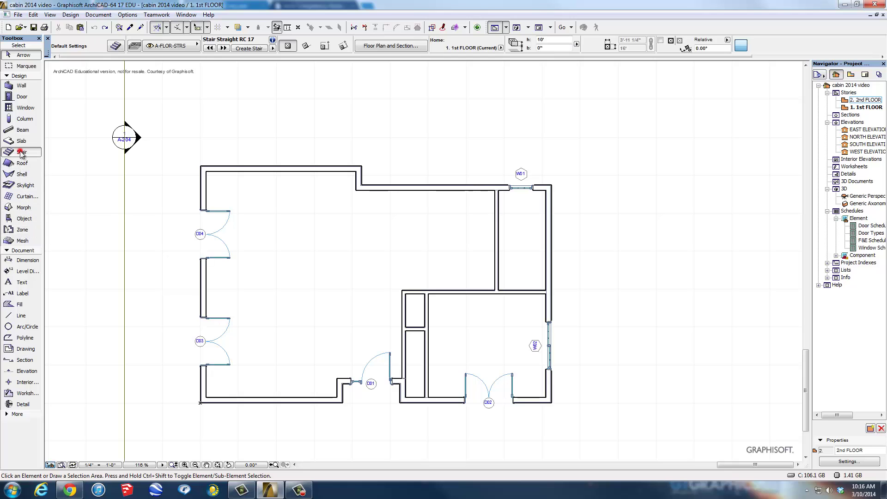
click(117, 47)
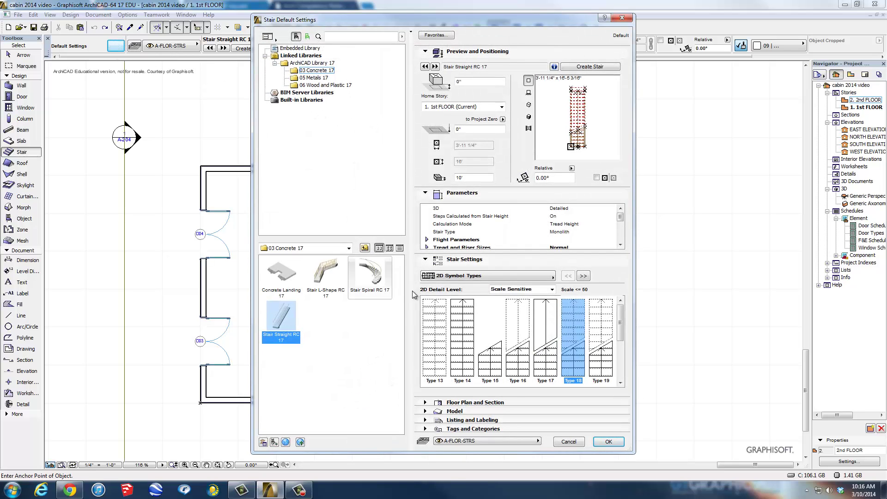
click(587, 67)
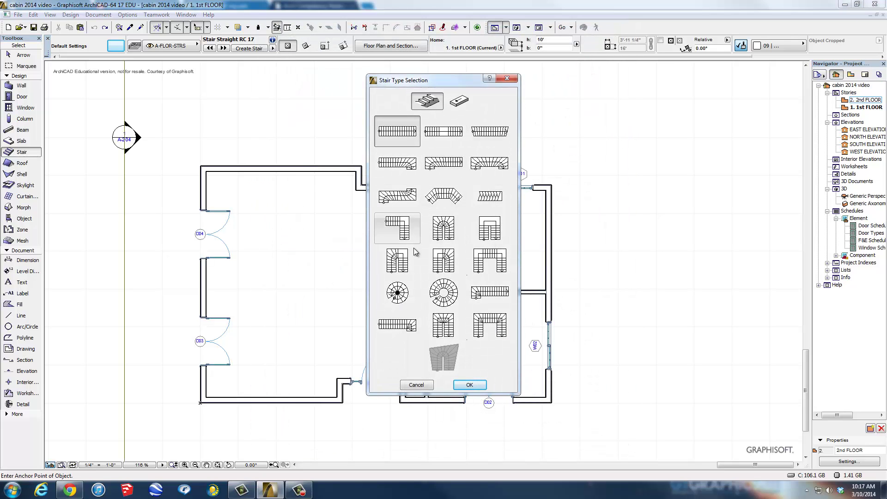
- Pick the U-shaped stair type after briefly selecting the L-shaped one
click(402, 223)
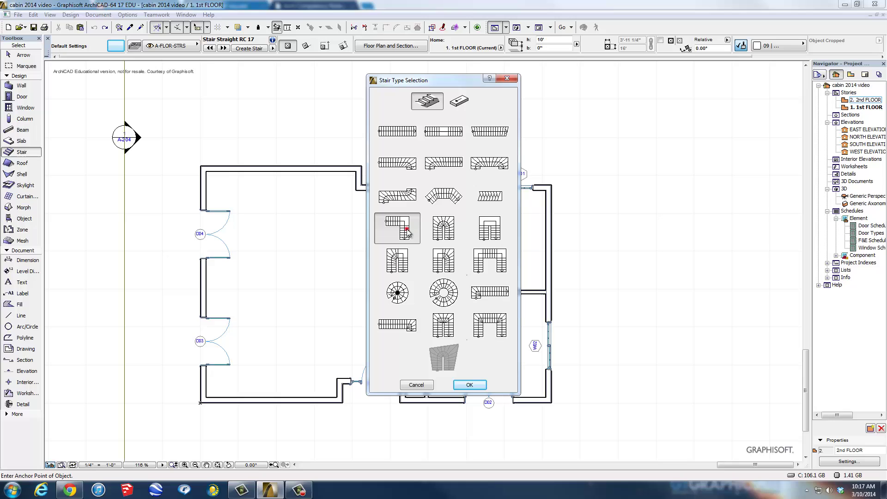
click(494, 222)
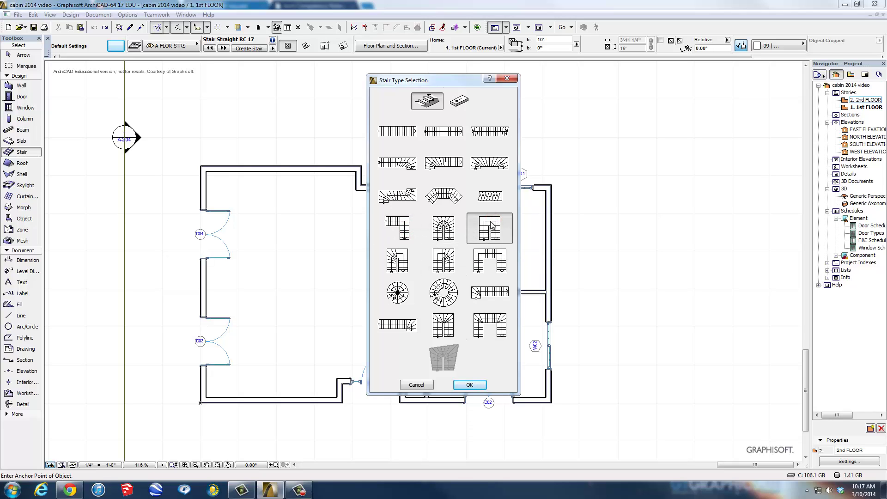
- Confirm the U-shaped stair, try a 10" tread depth, then undo back to 9"
click(468, 385)
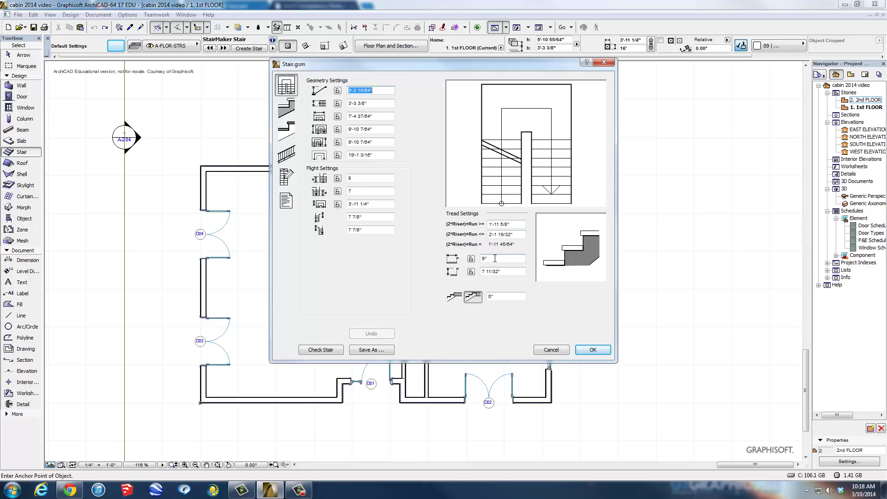
double_click(495, 259)
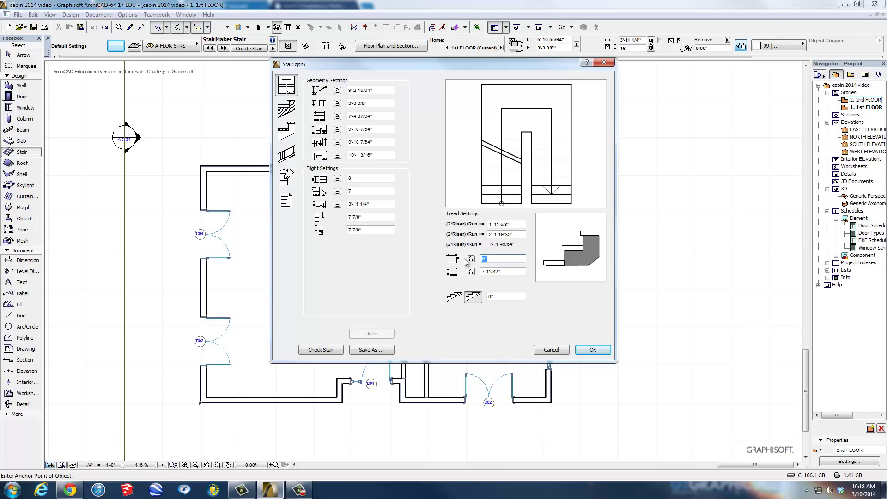
key(BackSpace)
key(Tab)
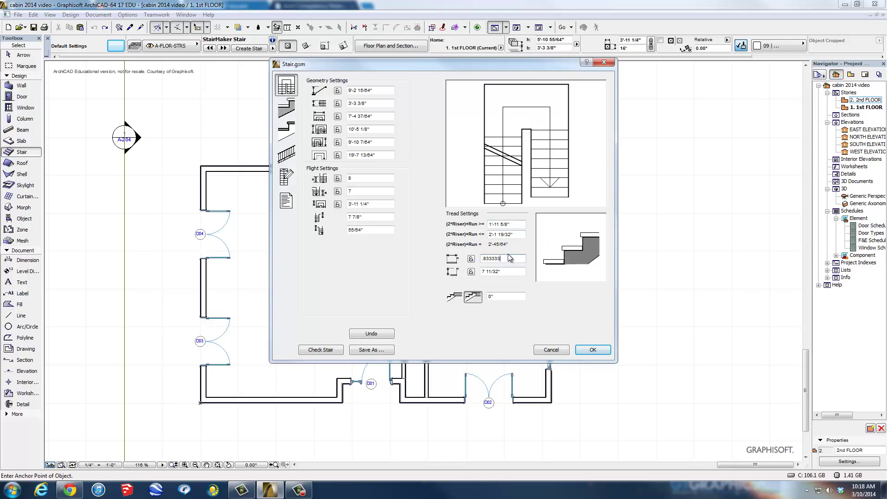
click(365, 333)
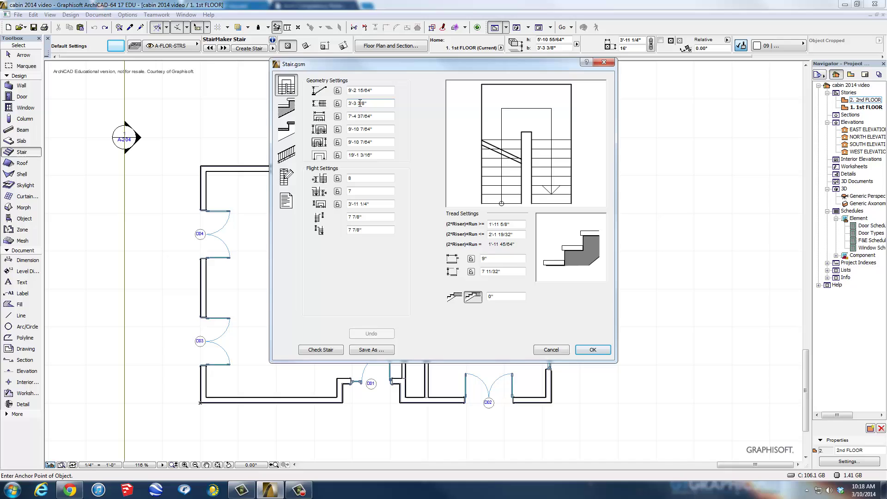
click(375, 103)
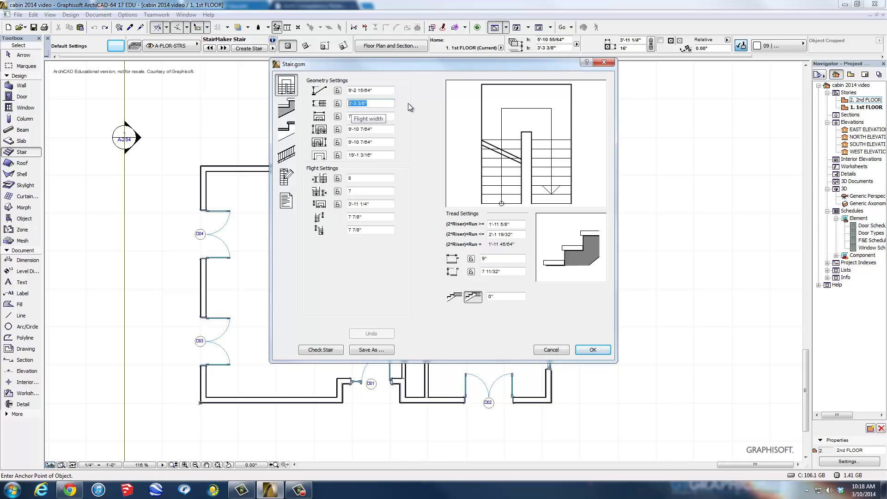
- Compare the stair structure types and settle on the one with thickness settings
click(290, 110)
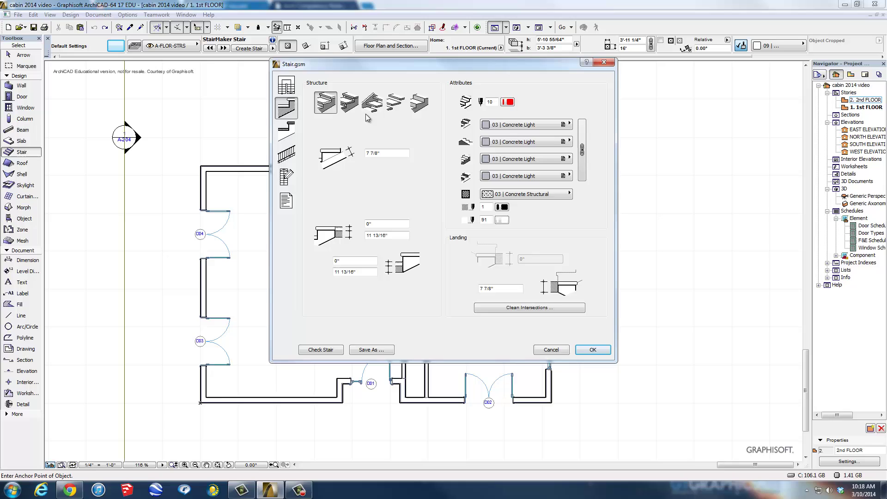
click(349, 102)
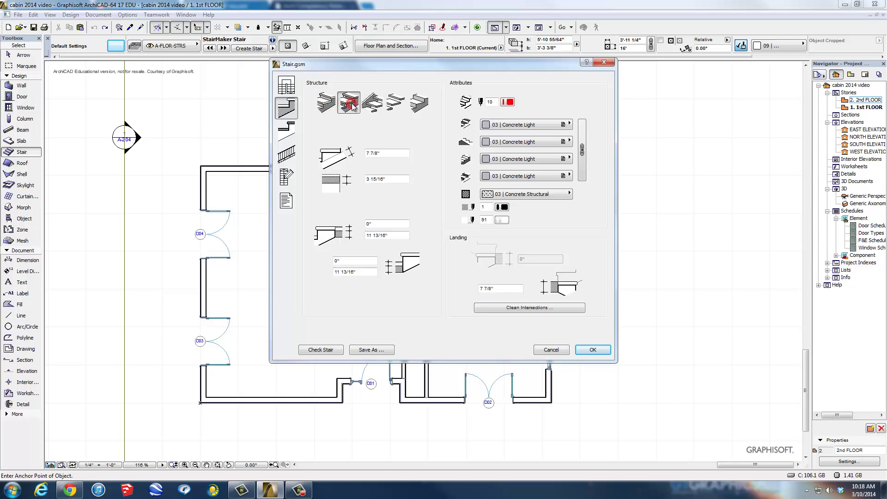
click(372, 103)
click(393, 103)
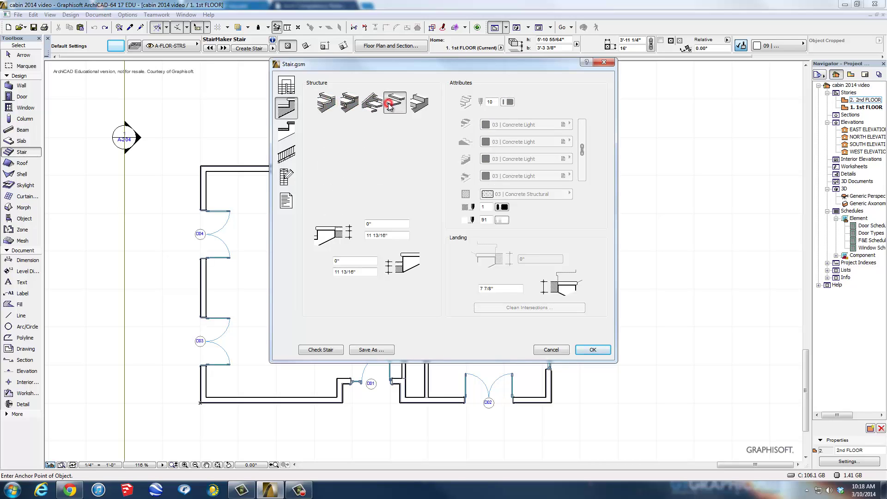
click(426, 104)
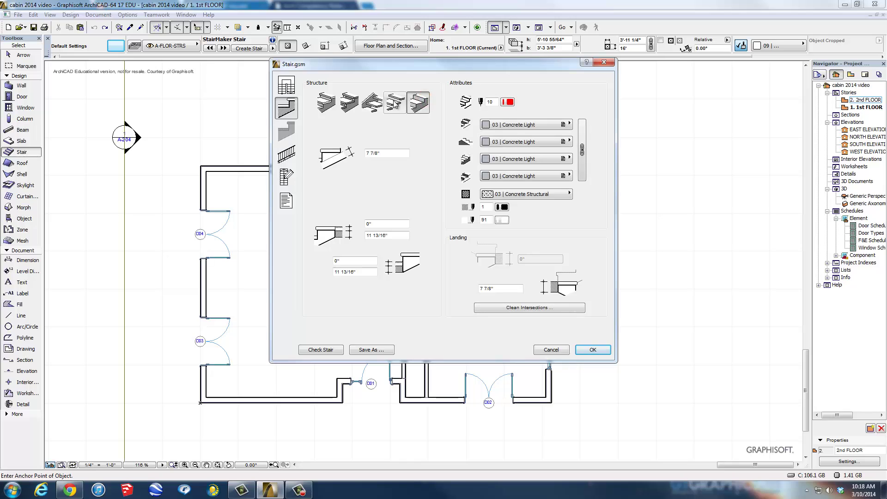
click(372, 103)
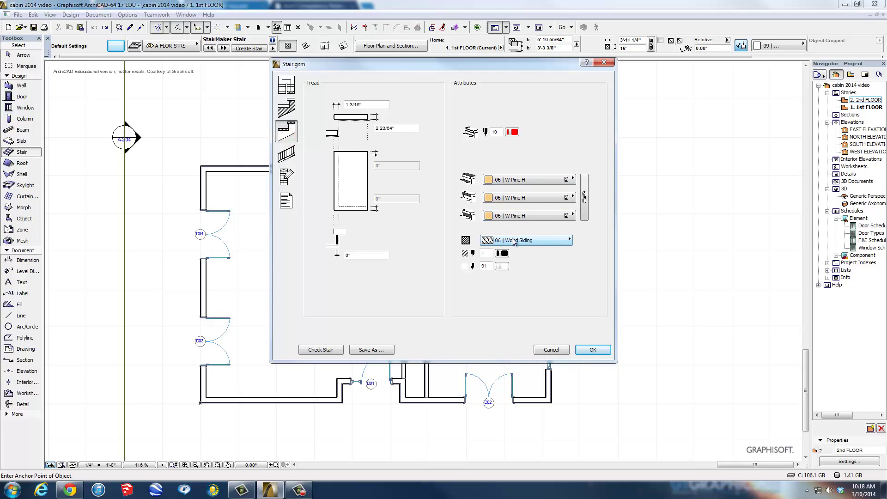
- Set the stair's railing type to Post with Balusters on both sides
click(286, 153)
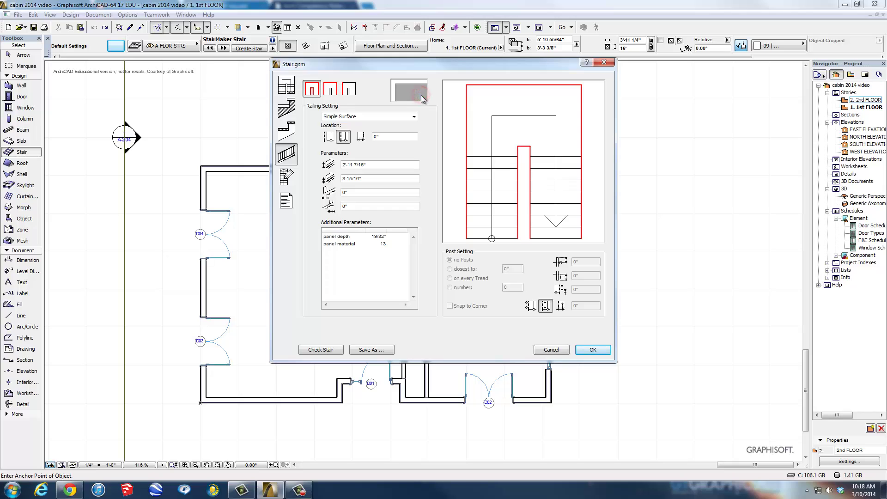
click(406, 117)
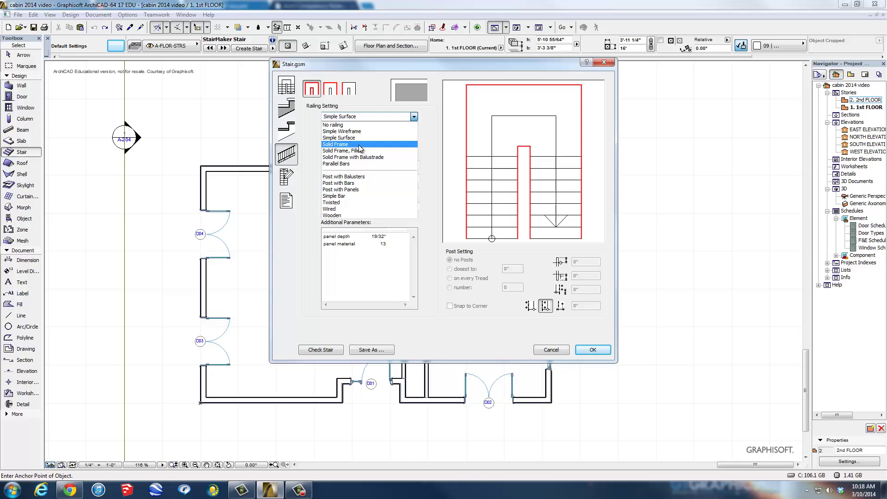
click(340, 177)
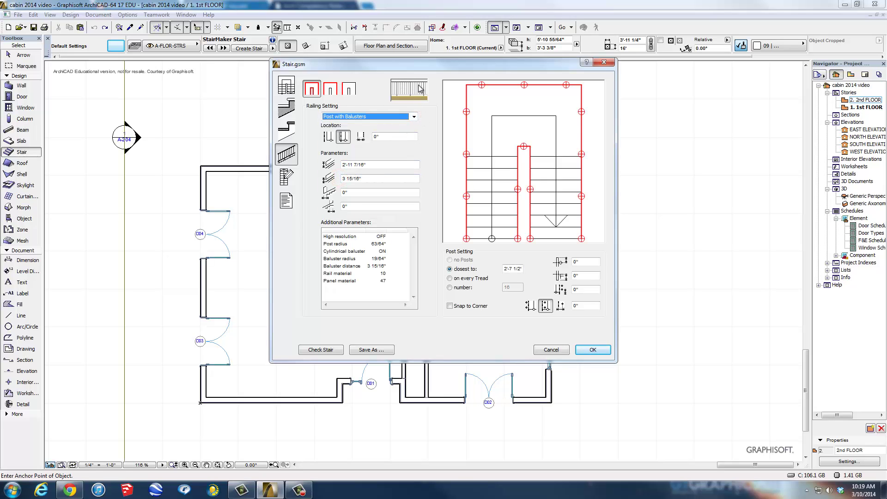
- Choose the Type 14 floor plan symbol on the 2D Detail Level page
click(292, 180)
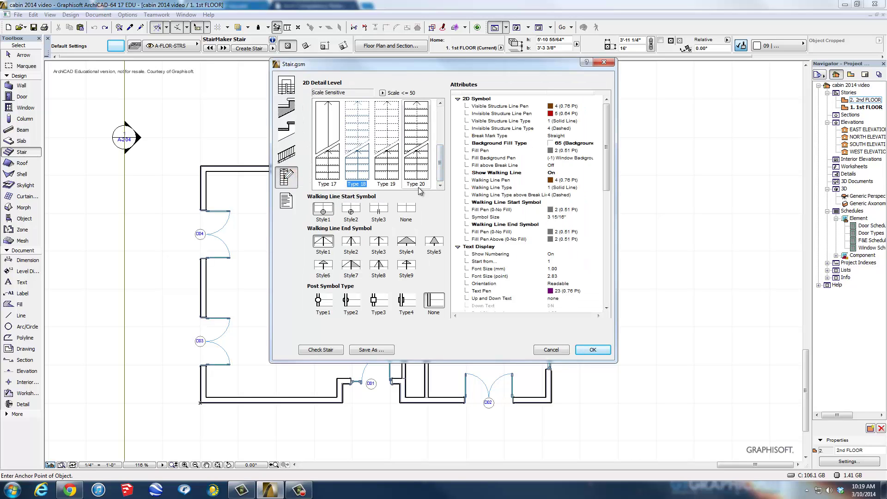
drag(441, 171, 446, 135)
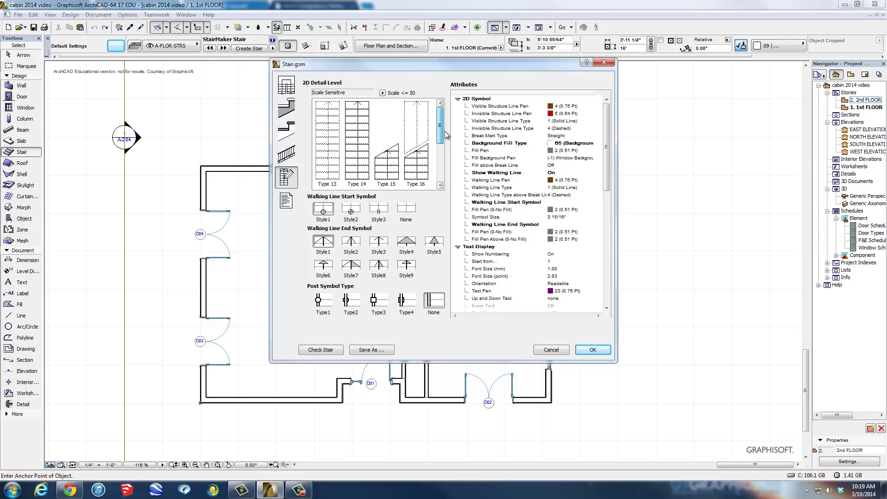
click(354, 141)
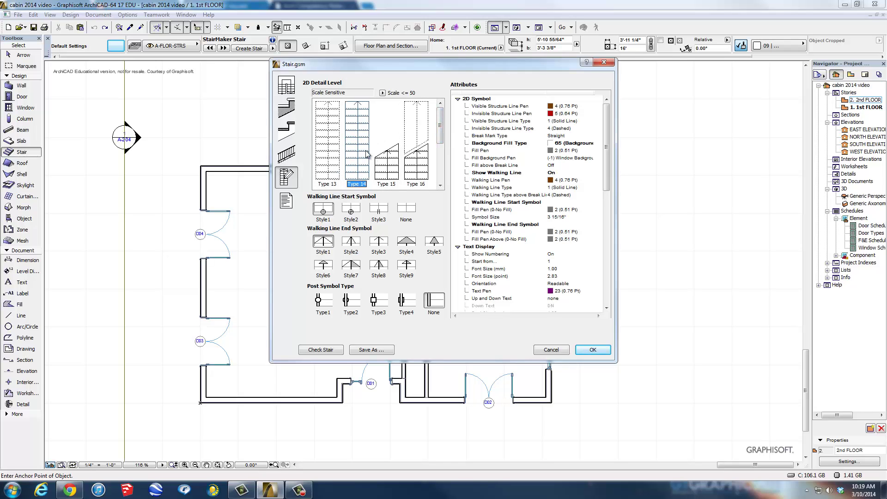
click(287, 201)
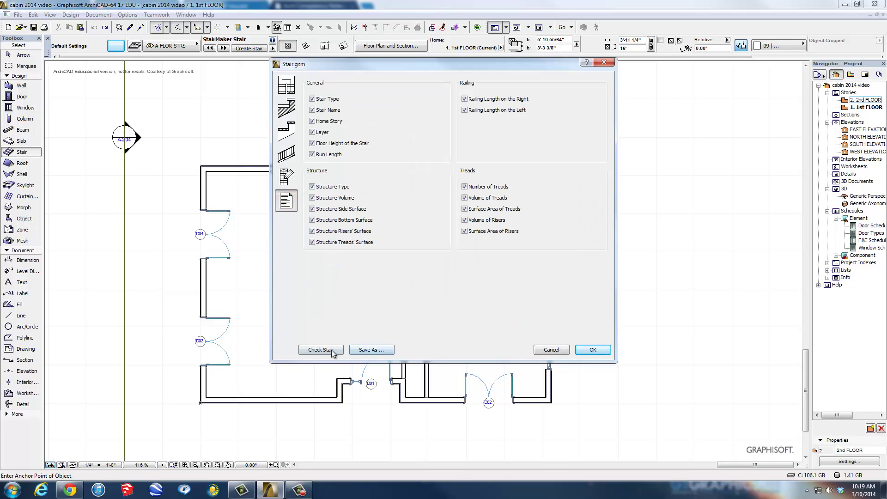
- Save the custom stair as 'Sample Stair 1' in the embedded library and accept the settings
click(365, 349)
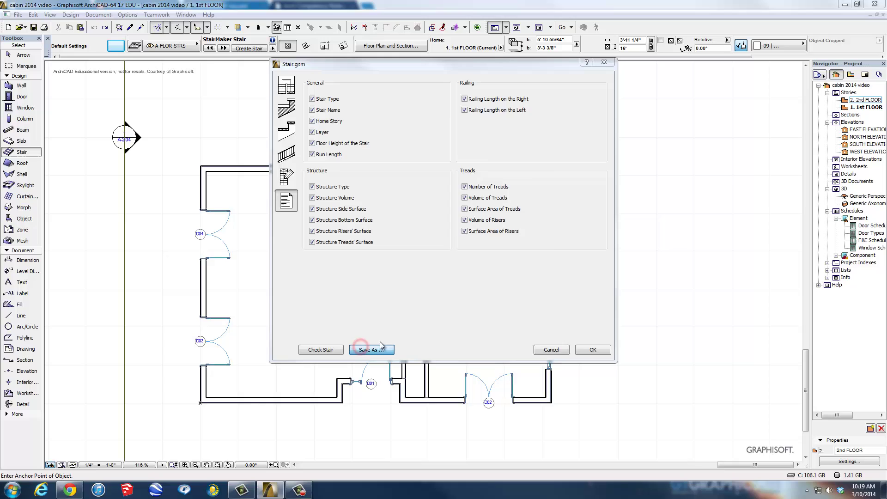
drag(393, 126, 361, 129)
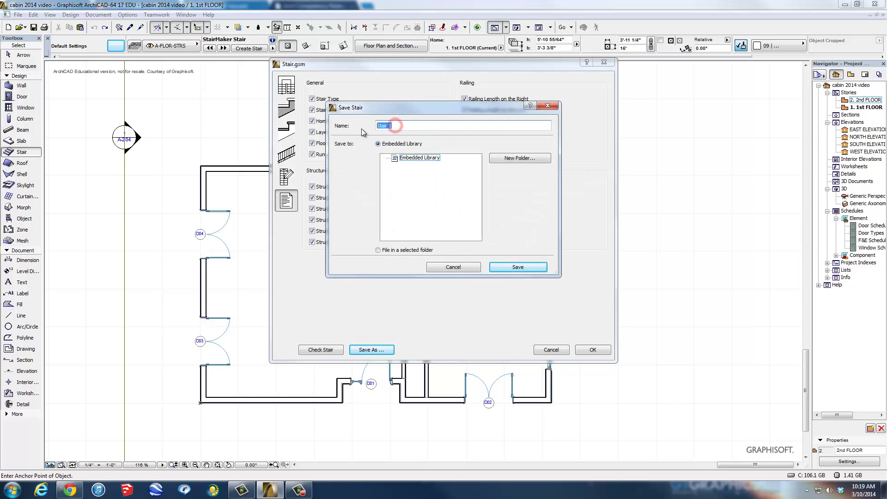
text(Sample Stair)
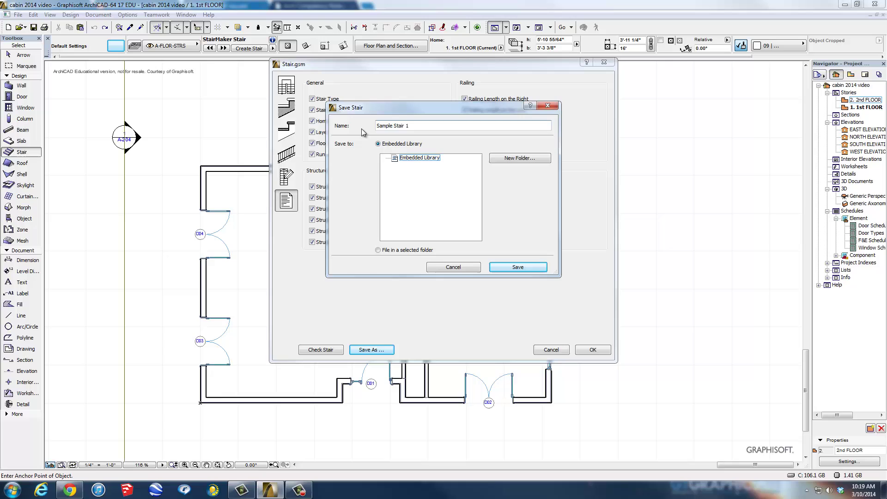
click(519, 268)
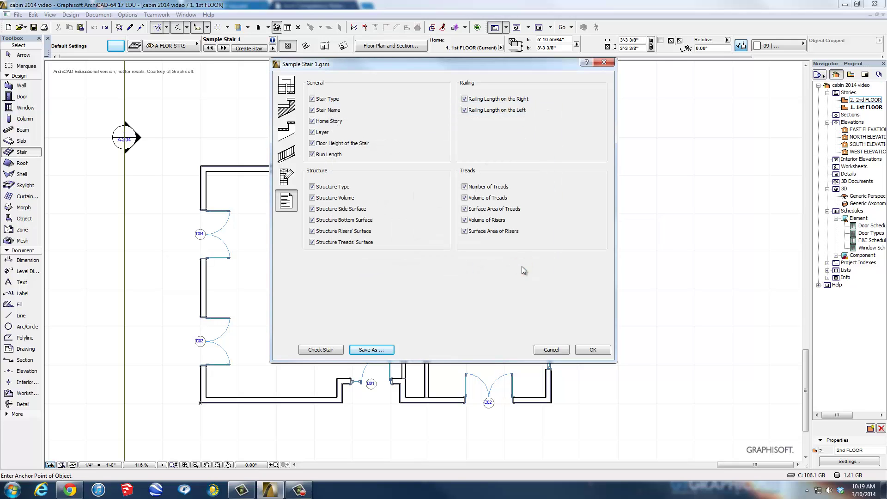
click(583, 348)
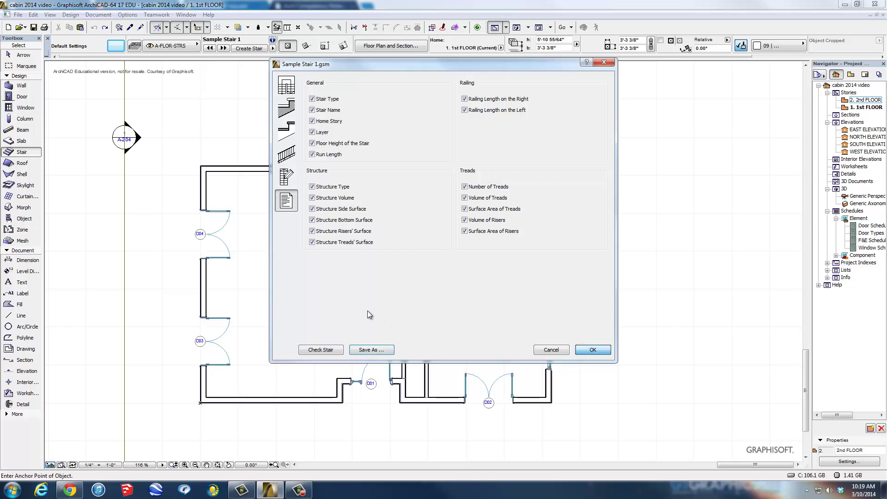
- Place the stair on the 1st-floor plan and select it by its corner
click(366, 259)
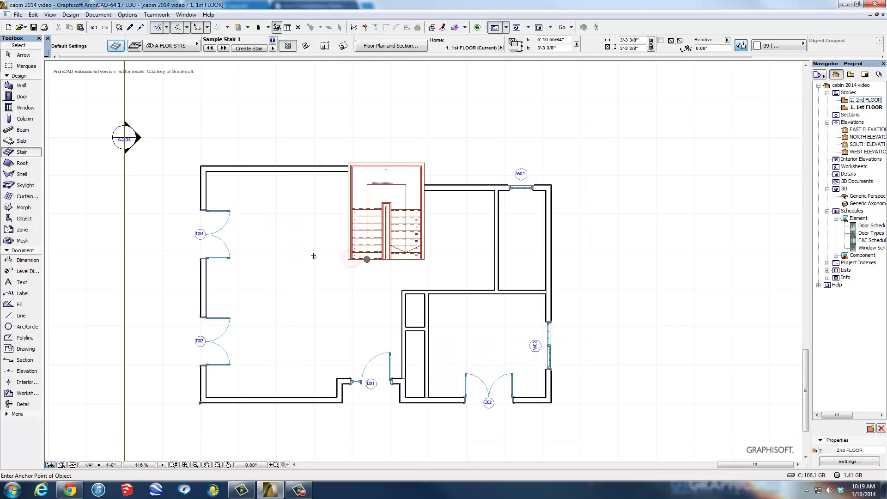
click(23, 54)
scroll(401, 271, up, 3)
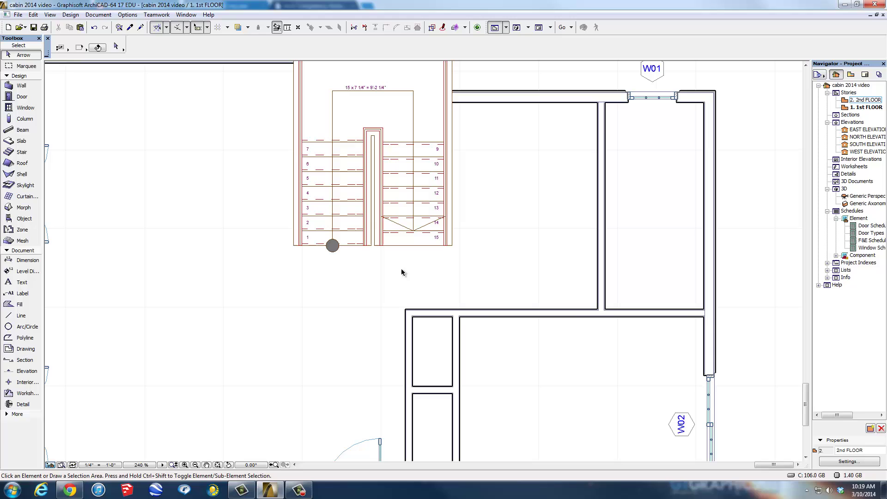
scroll(376, 213, down, 2)
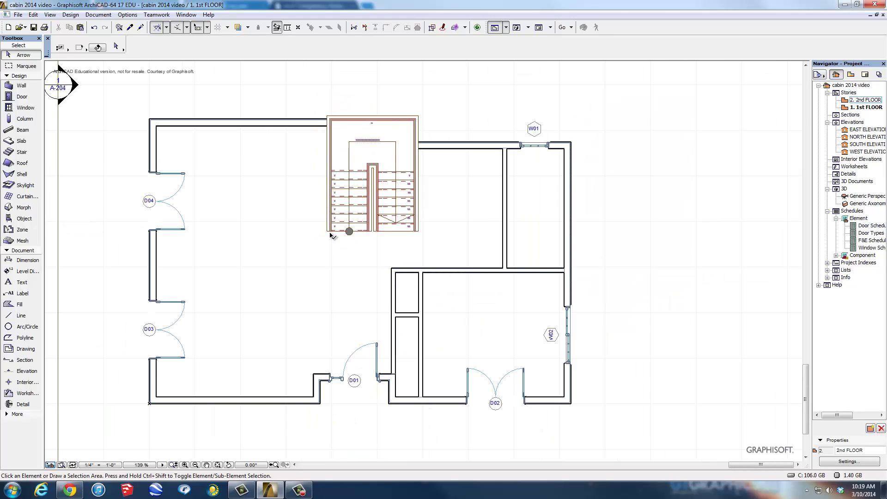
click(329, 231)
click(328, 231)
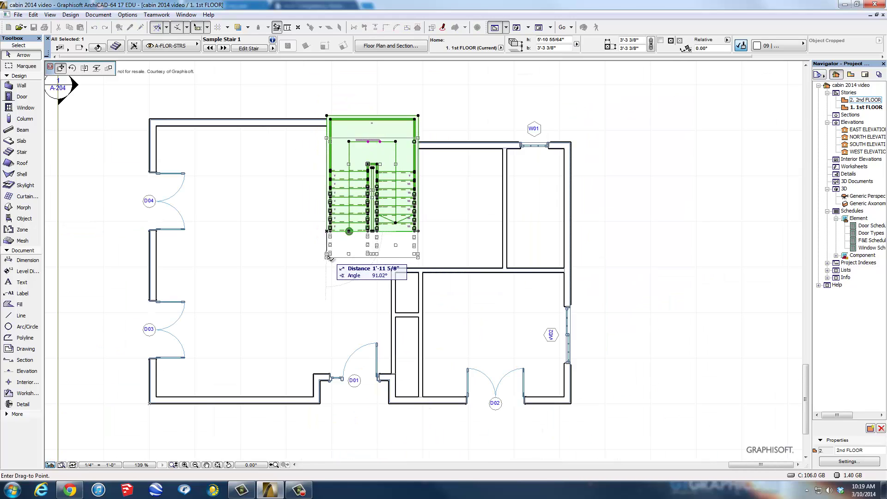
- Rotate the stair 90° about its corner near door D04
click(72, 68)
click(329, 230)
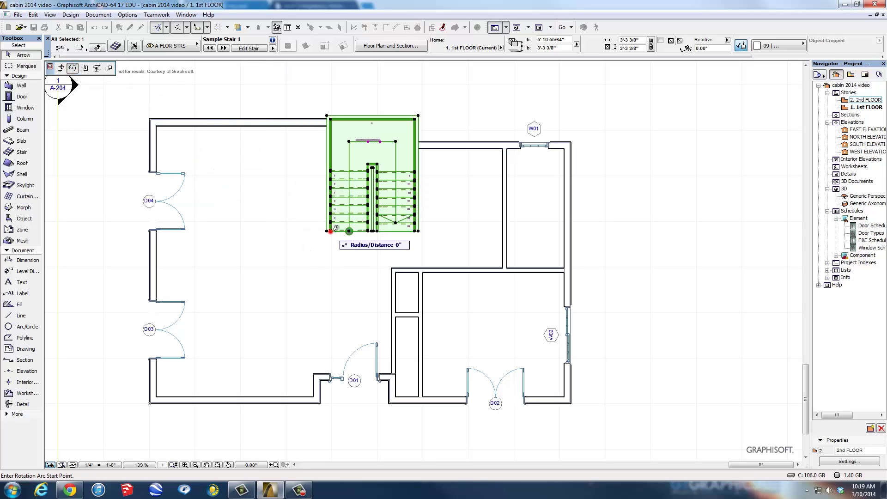
click(452, 231)
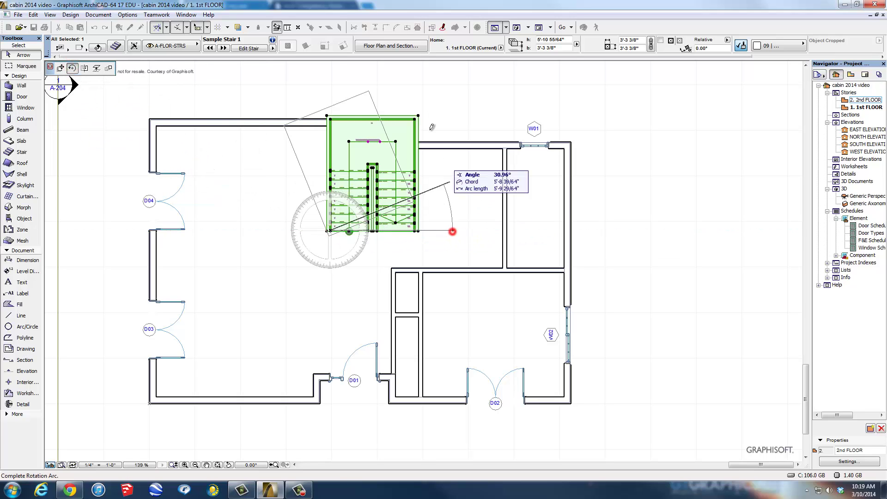
click(332, 69)
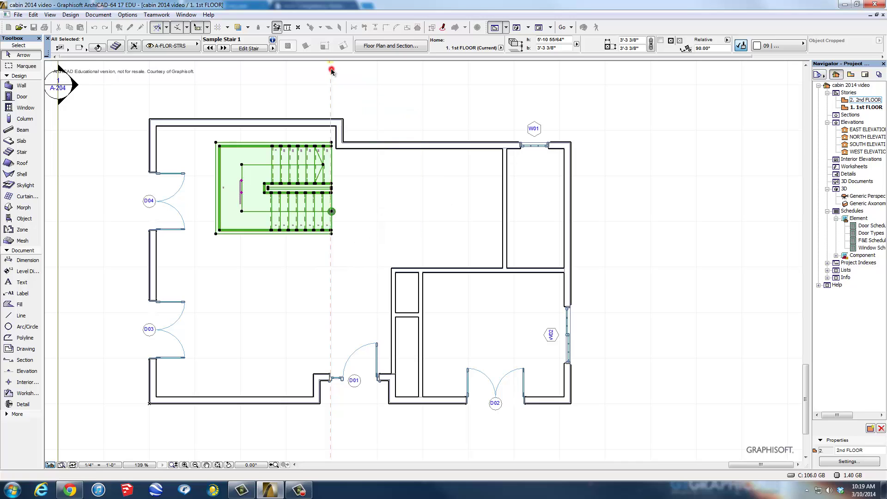
click(331, 234)
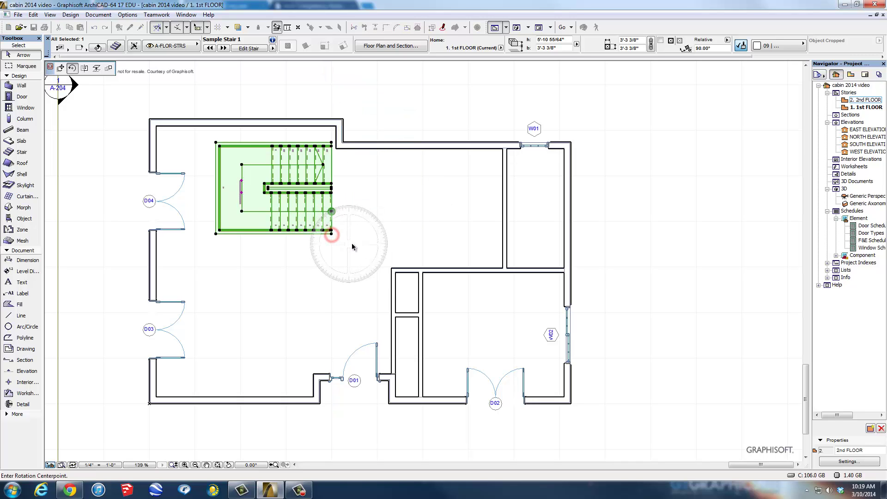
- Drag and stretch the stair until its lower-right corner snaps to the interior wall corner
click(61, 69)
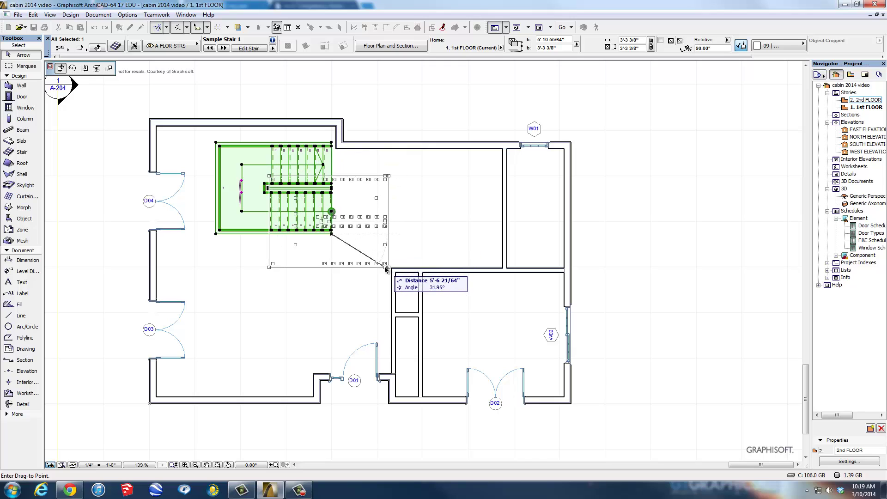
click(387, 269)
scroll(392, 269, up, 3)
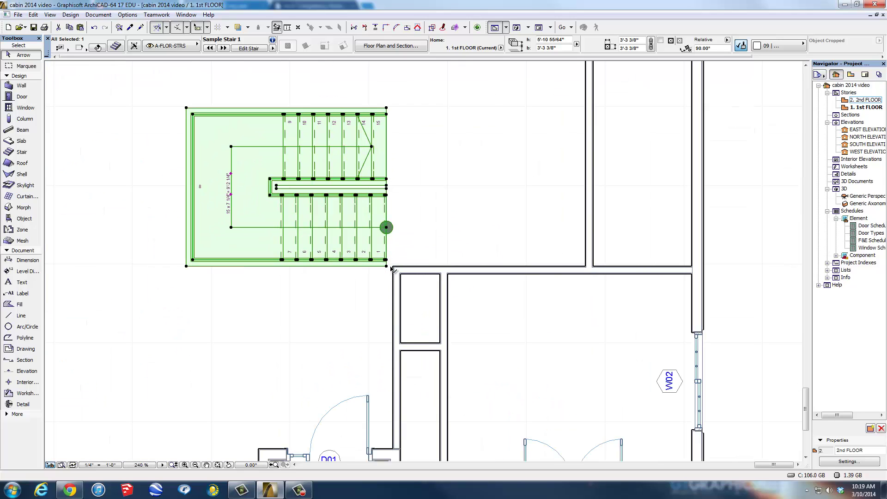
click(387, 266)
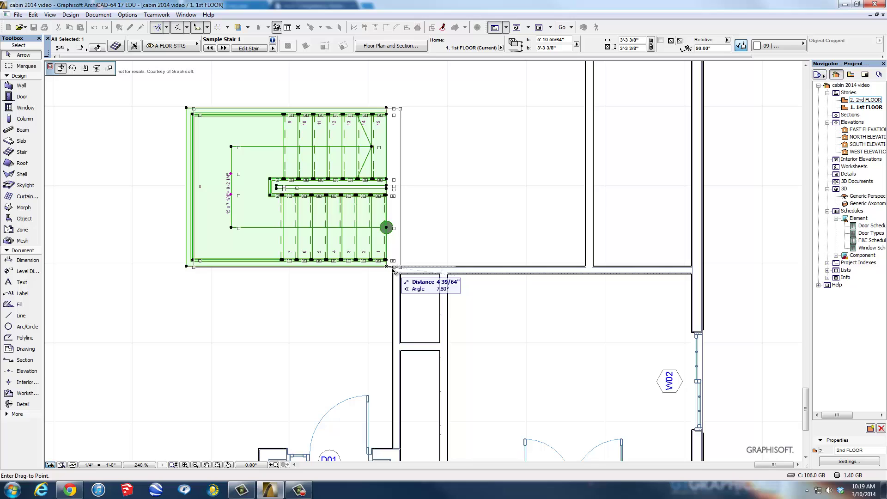
scroll(393, 269, up, 6)
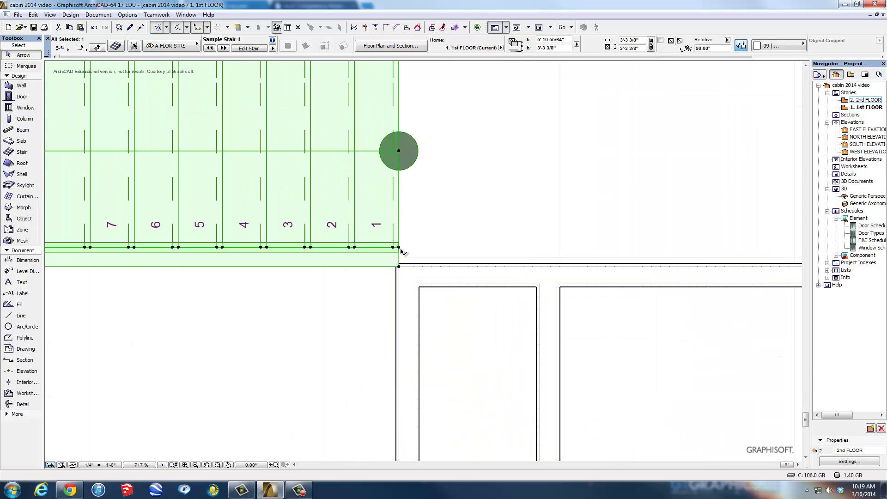
click(398, 248)
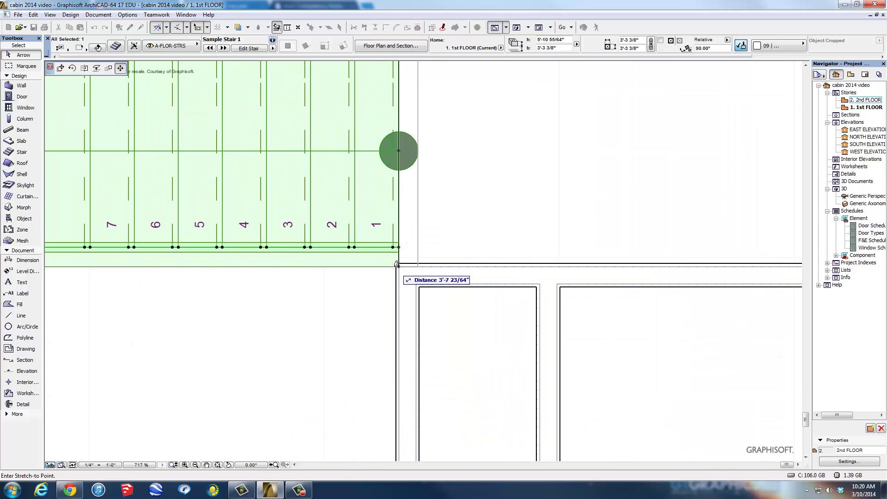
click(399, 271)
click(399, 272)
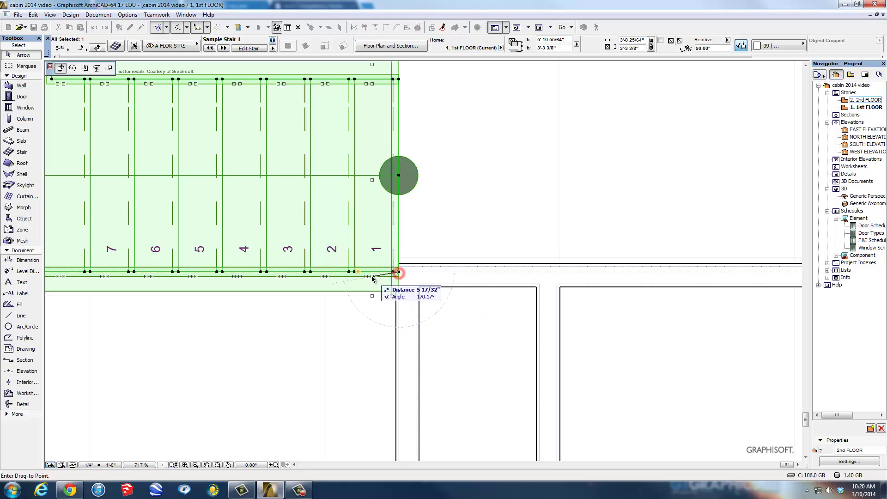
click(395, 263)
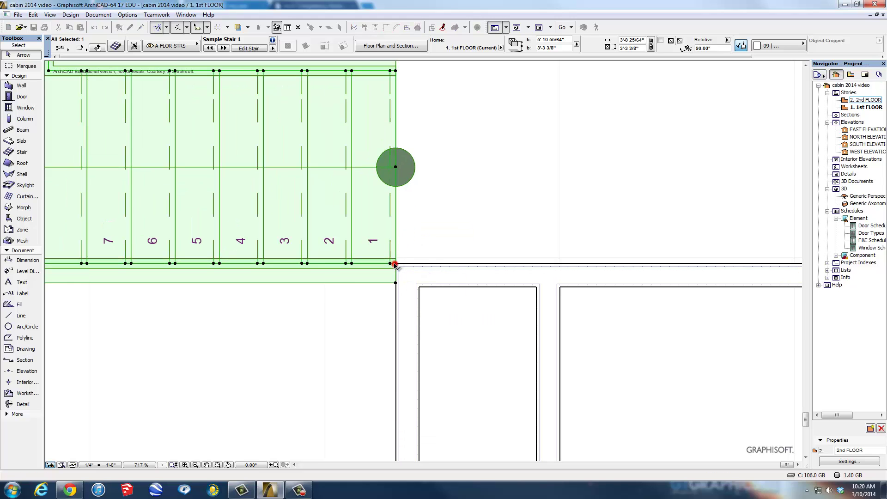
scroll(396, 263, down, 5)
scroll(445, 184, down, 3)
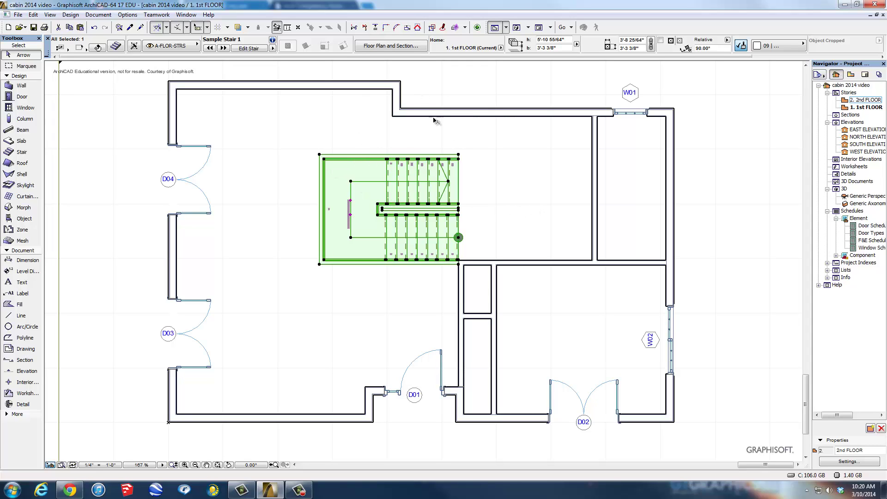
click(521, 196)
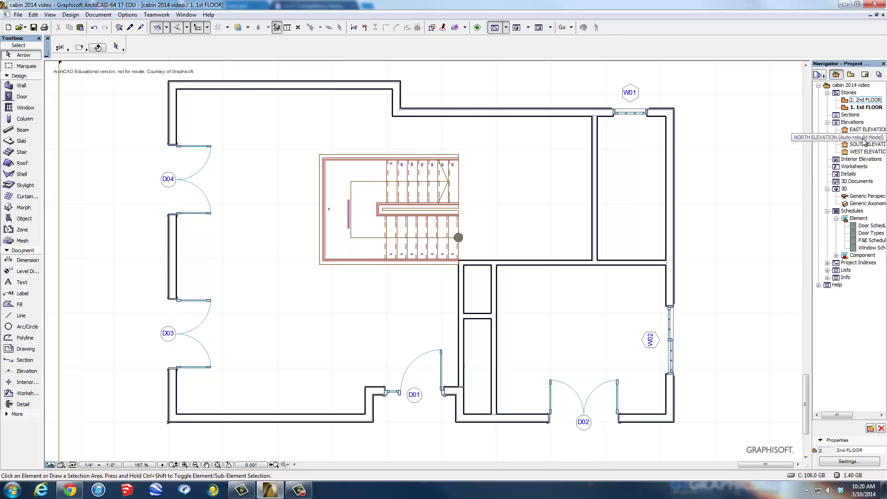
- Fly through the Generic Perspective to the U-shaped stair and landing, then select the stair
double_click(865, 199)
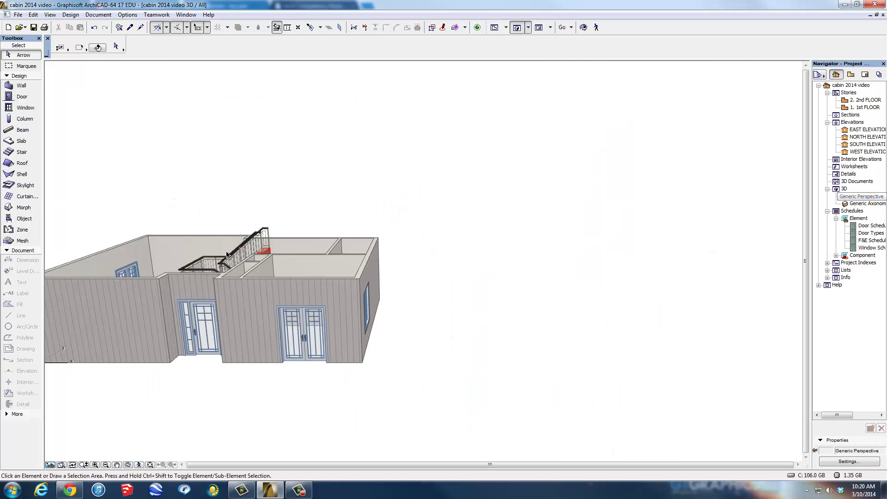
click(139, 464)
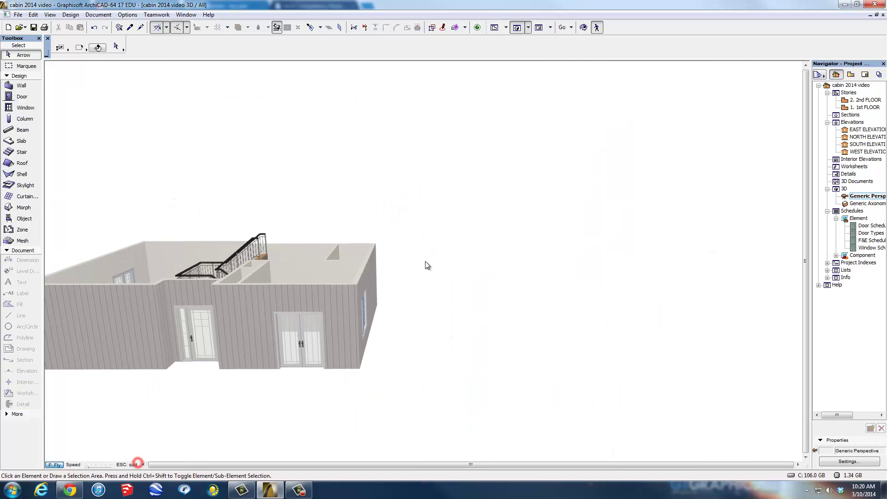
key(Up)
key(Down)
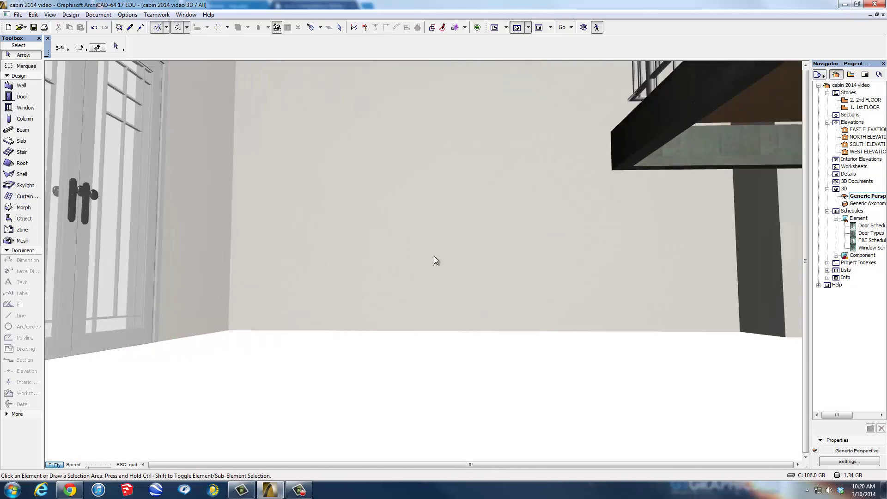
key(Right)
key(Down)
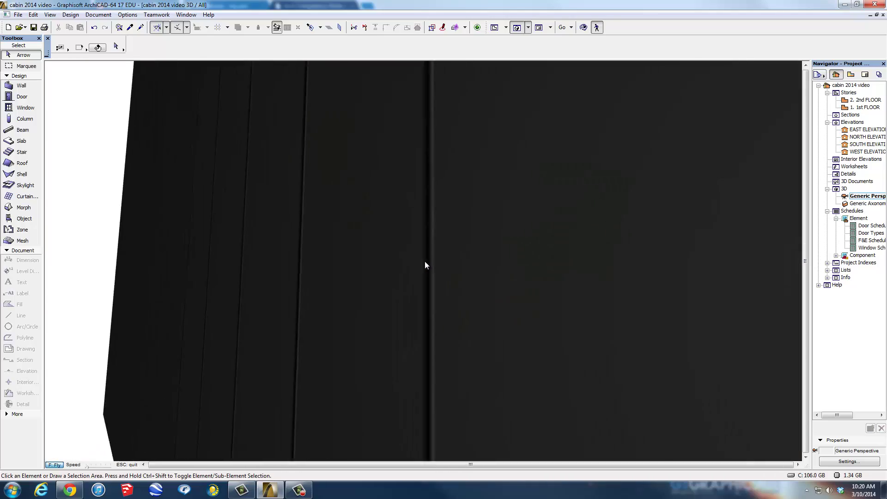
key(Up)
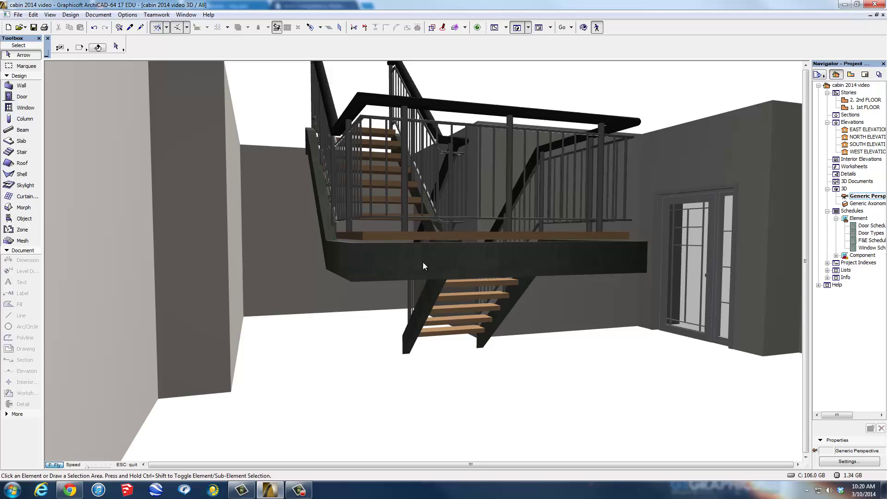
key(Escape)
click(423, 262)
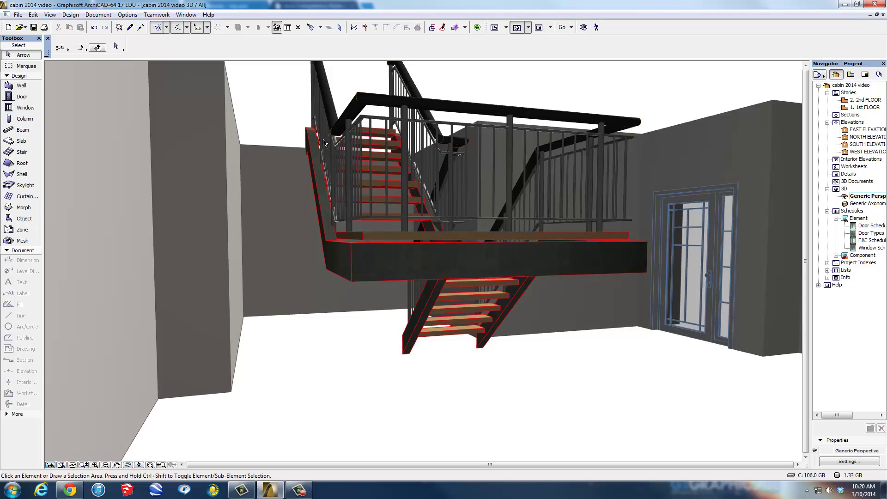